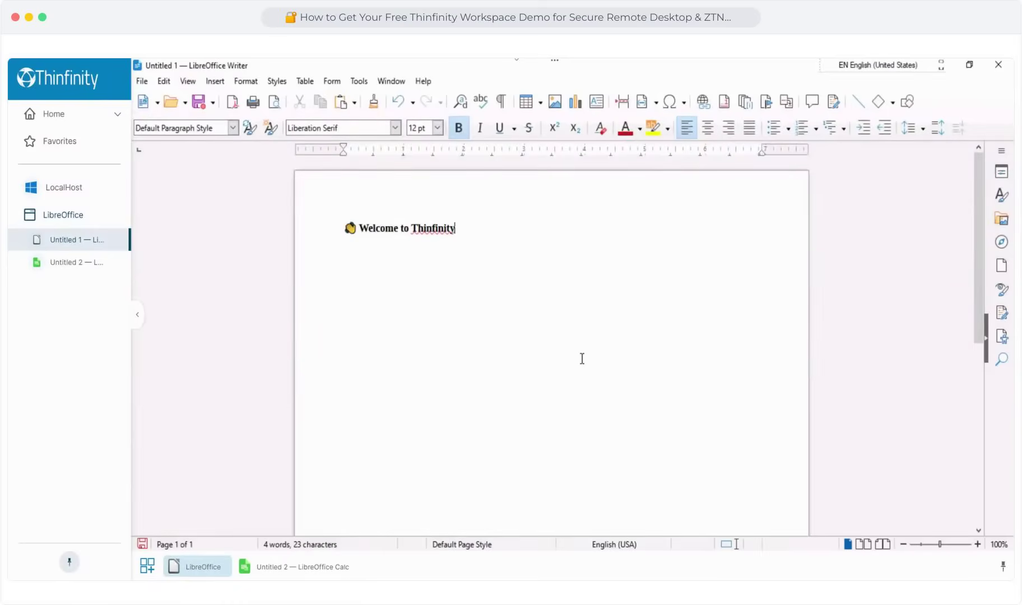
Enter 'Seamless Local – Like Experience' in Calc cell B4, then open the LocalHost desktop.
click(280, 572)
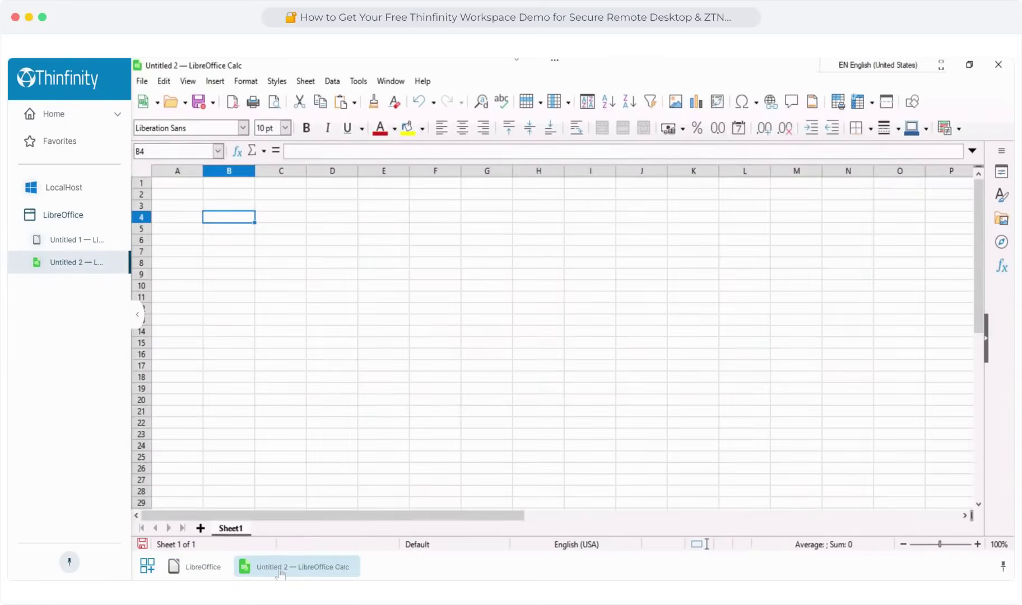
text(Seaml)
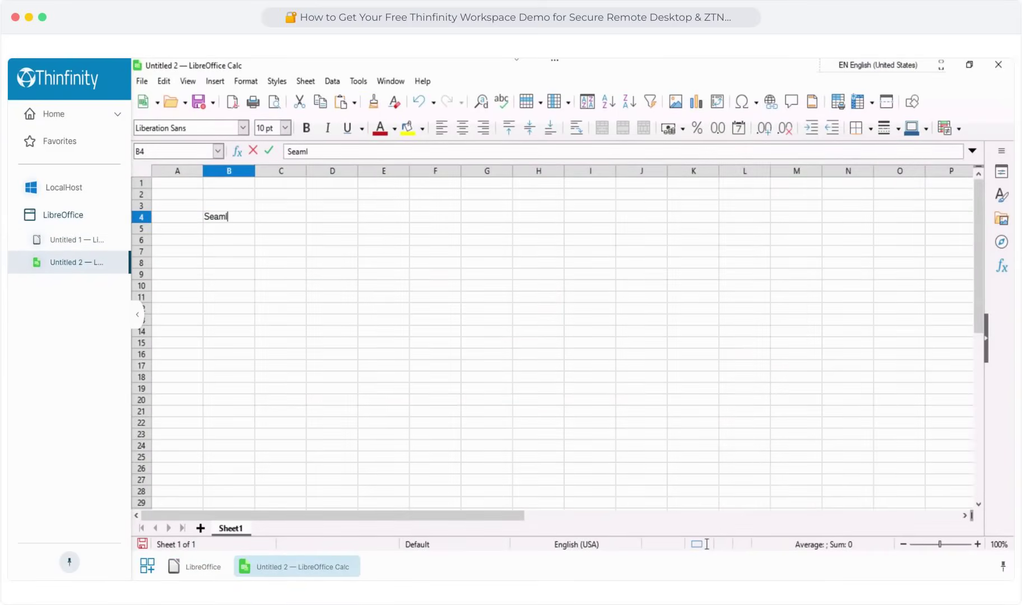
text(ess Local – L)
text(ike)
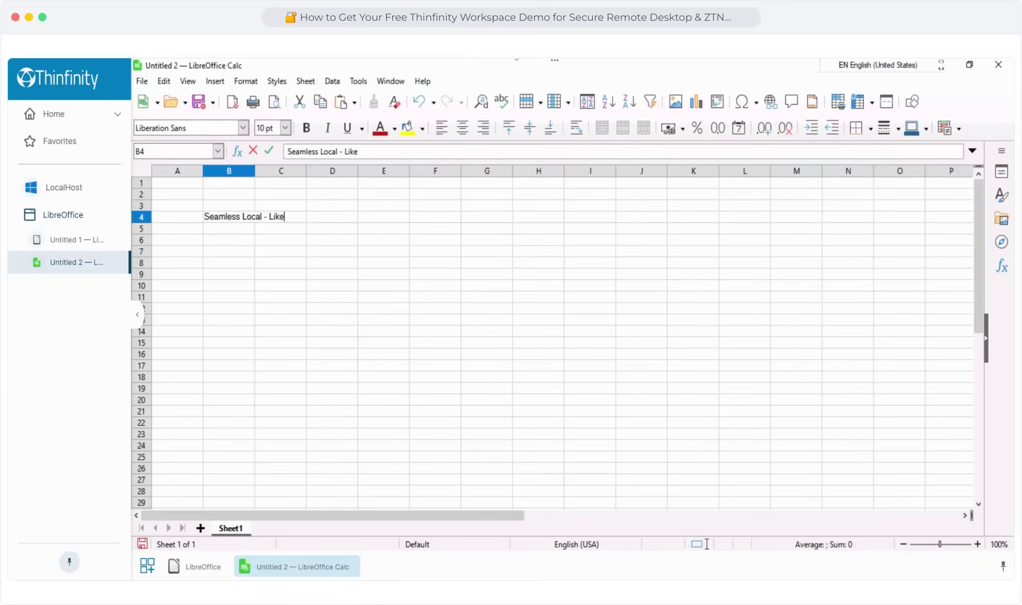
text( Experience)
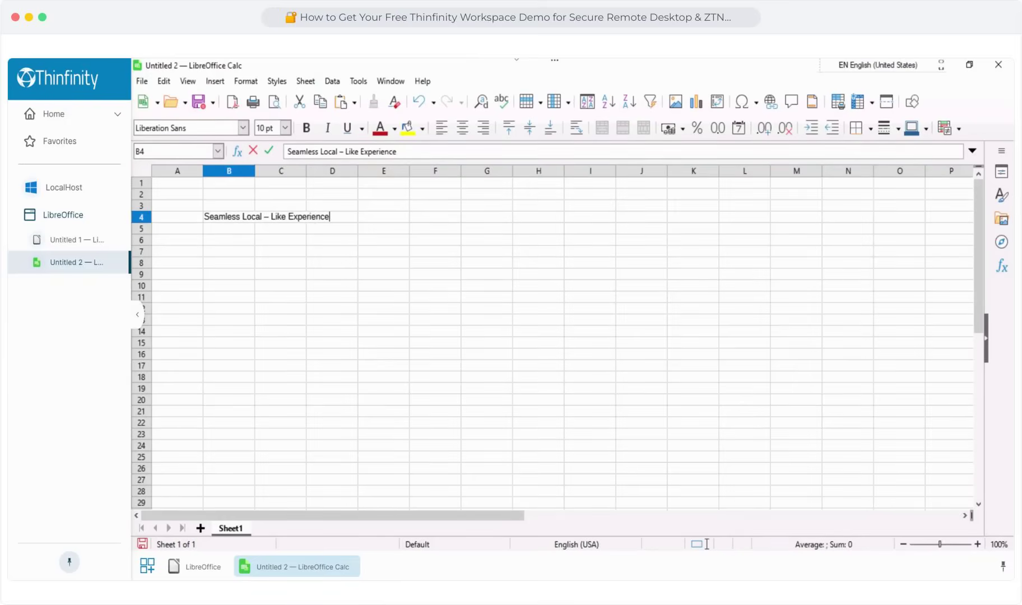
click(60, 241)
click(59, 262)
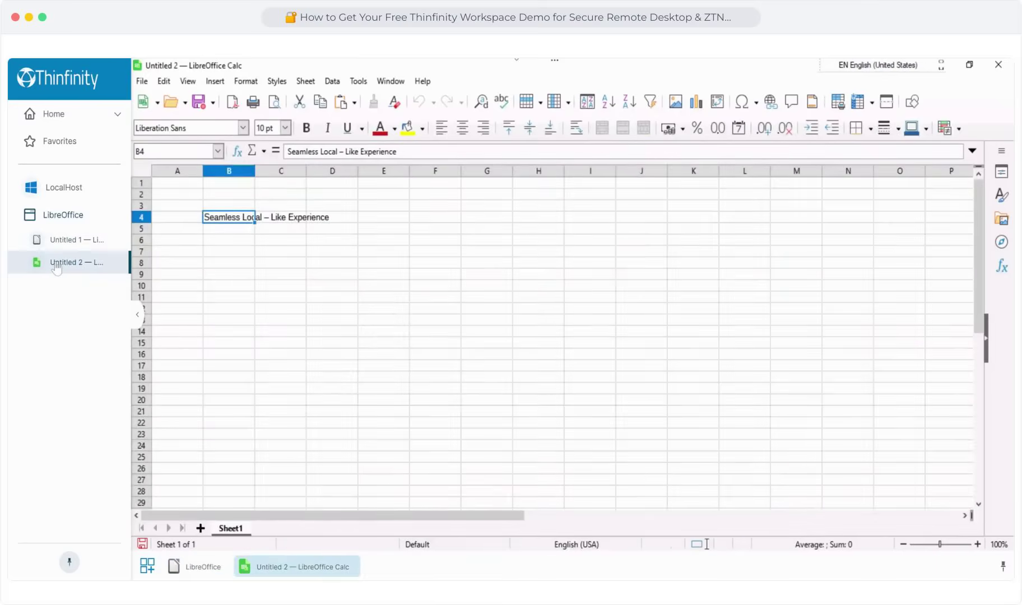
click(64, 190)
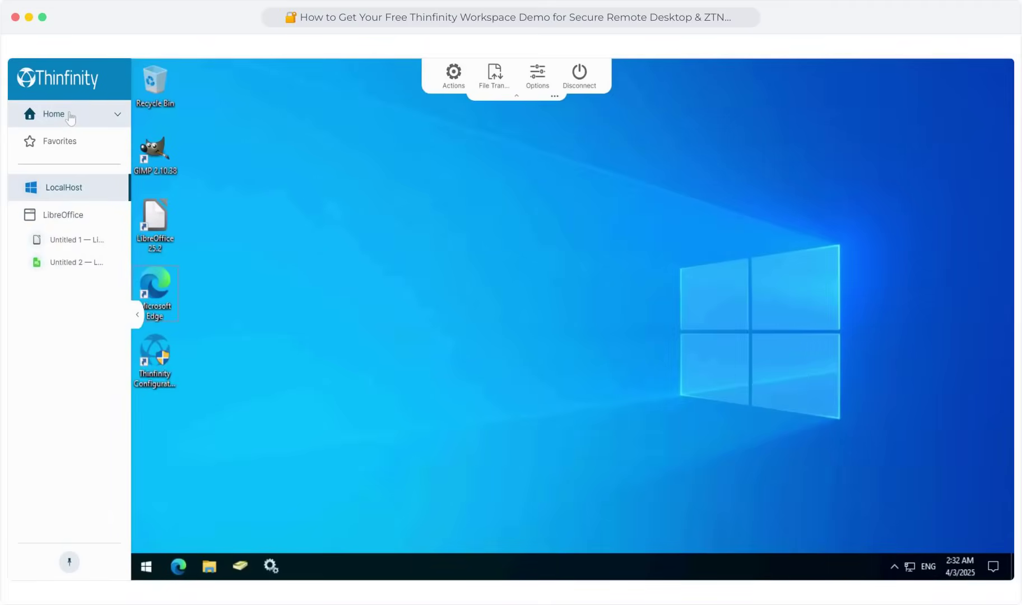
Go back to the Home dashboard listing the Docs, Asana, GIMP, LibreOffice and LocalHost profiles.
click(70, 116)
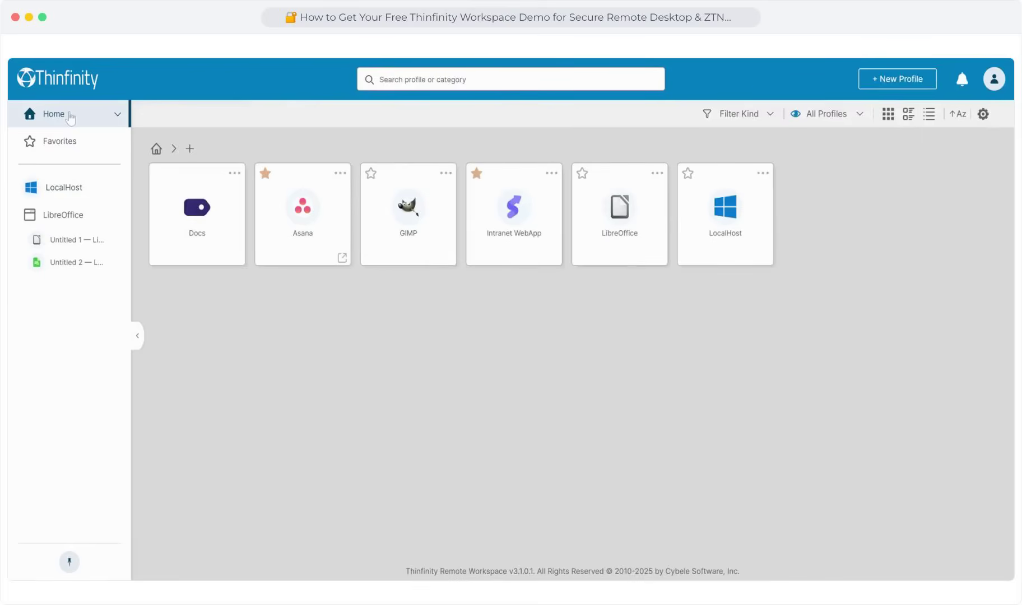